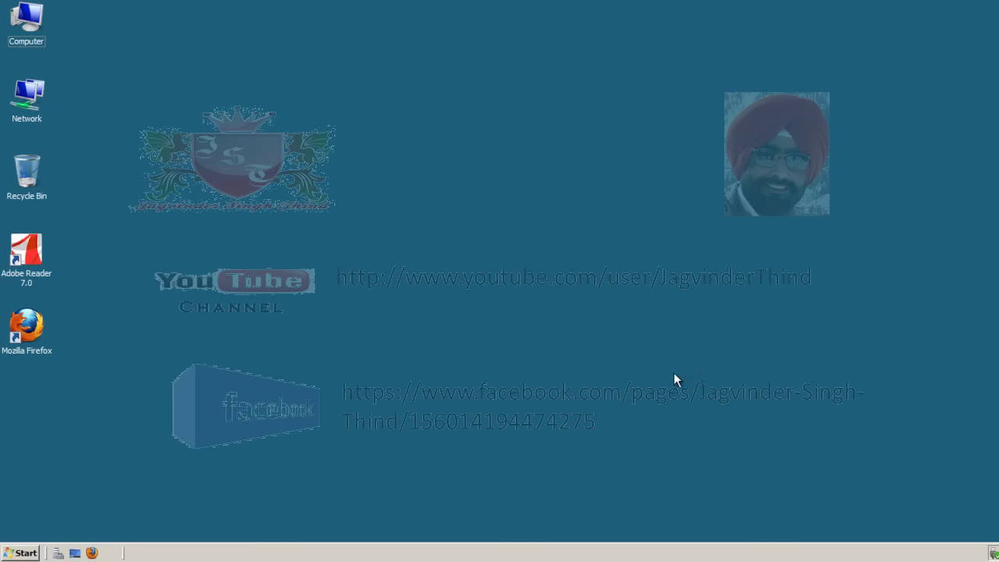
- Browse Local Disk (C:) to Windows\System32 and locate notepad in the file list
double_click(27, 37)
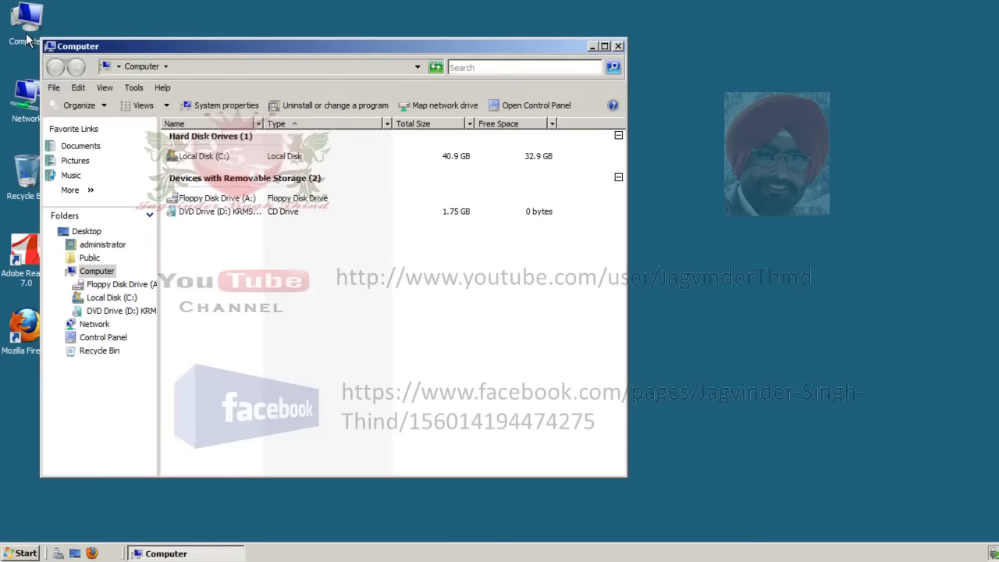
click(224, 158)
double_click(224, 160)
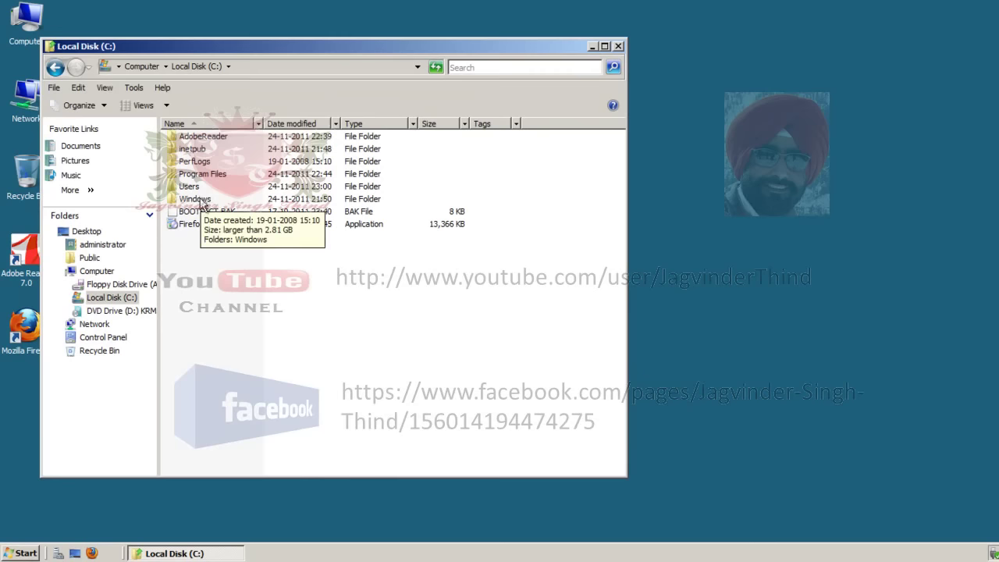
double_click(201, 199)
click(206, 304)
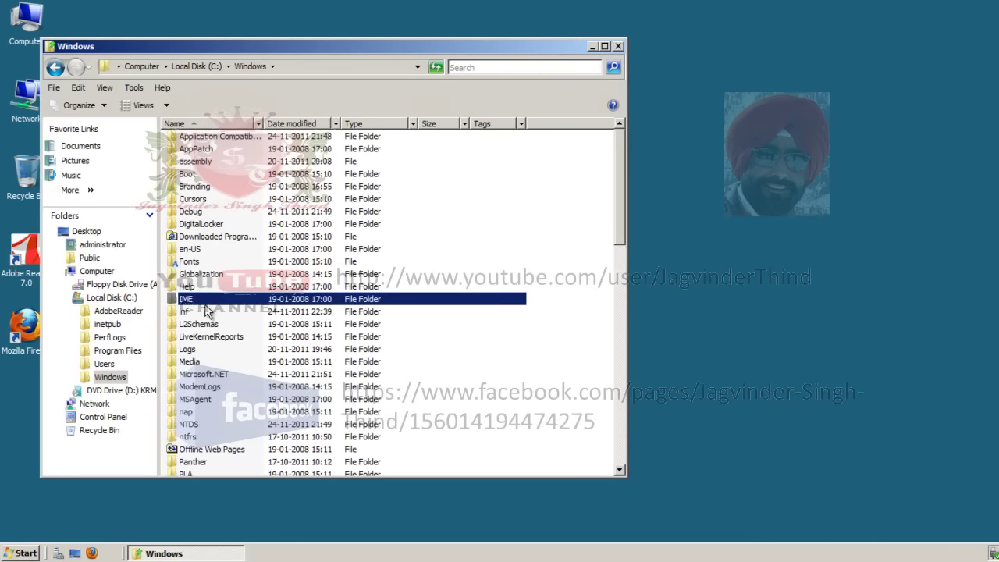
text(sys)
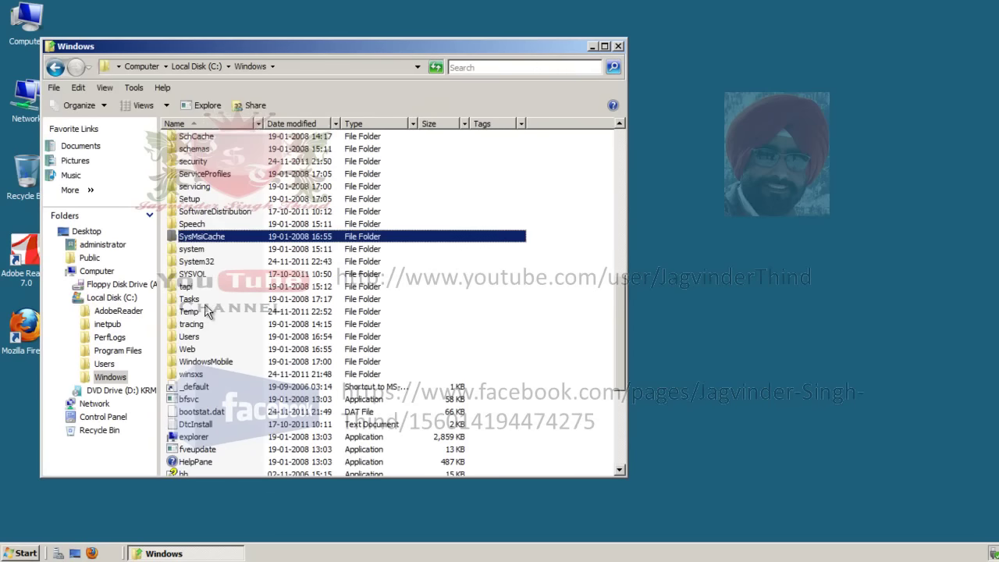
double_click(208, 263)
click(196, 289)
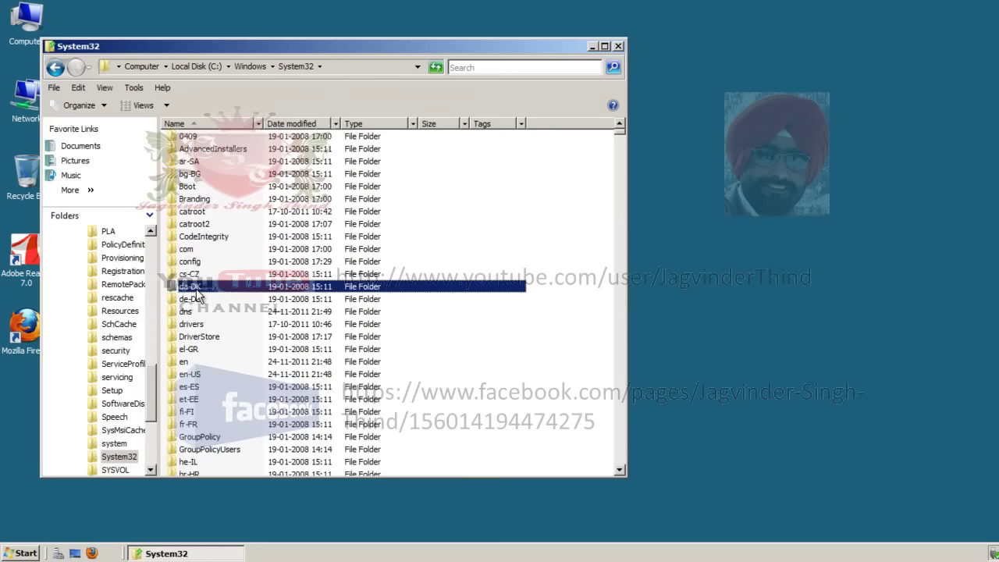
text(notepad)
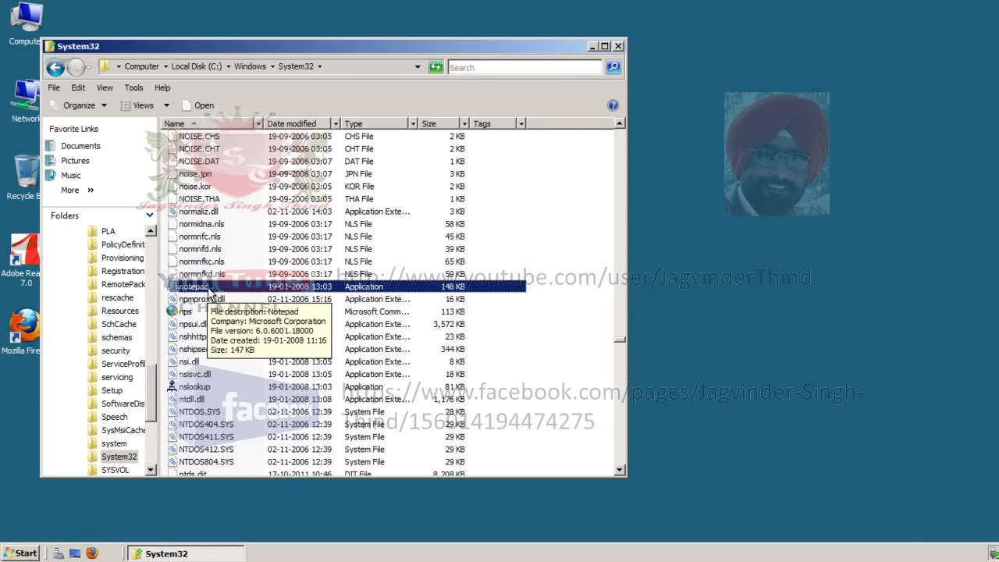
- Copy the C:\Windows\System32 folder path from the address bar
click(363, 70)
right_click(364, 67)
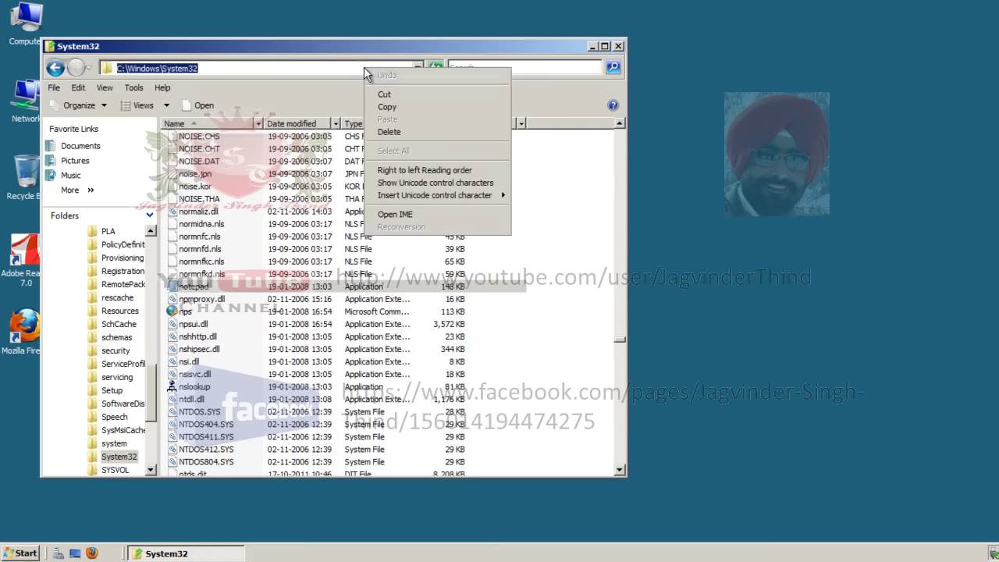
click(411, 107)
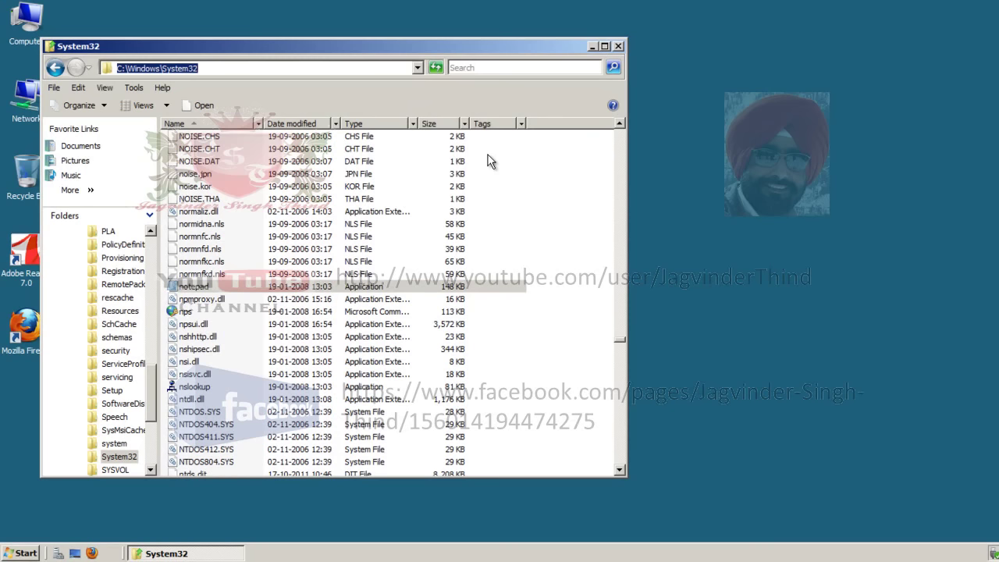
right_click(330, 69)
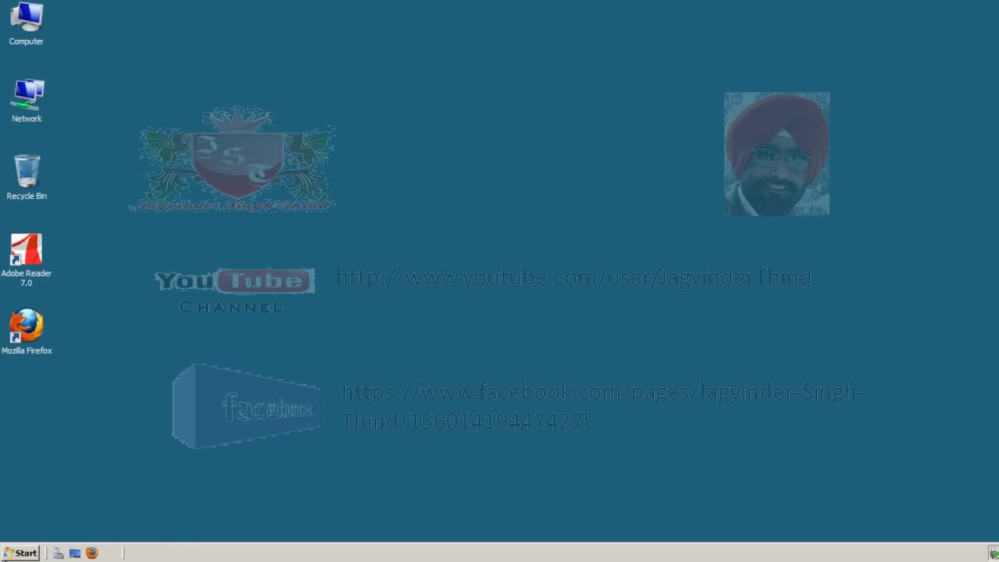
- Launch Active Directory Users and Computers and open Test User1's properties on the Environment tab
click(21, 553)
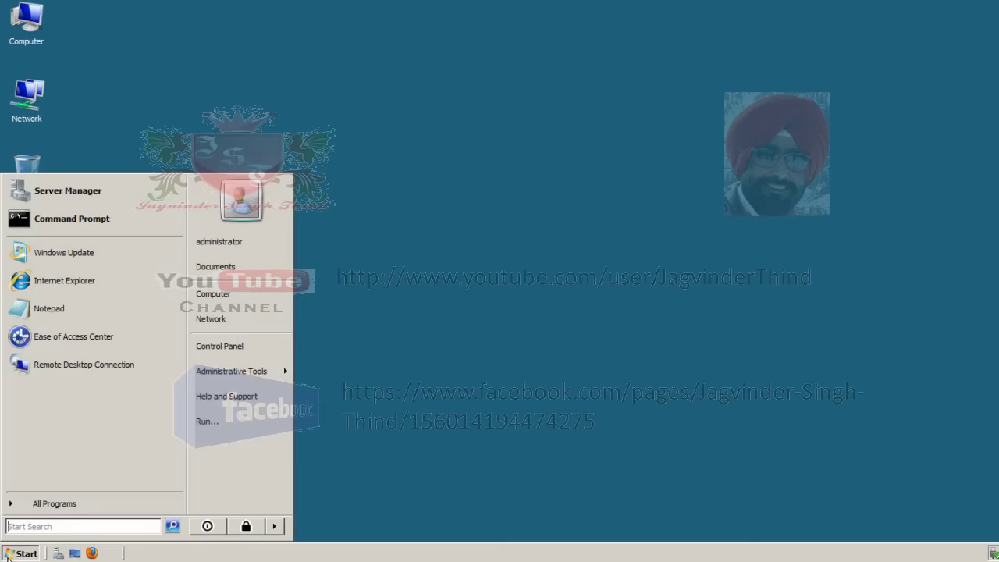
mouse_move(279, 373)
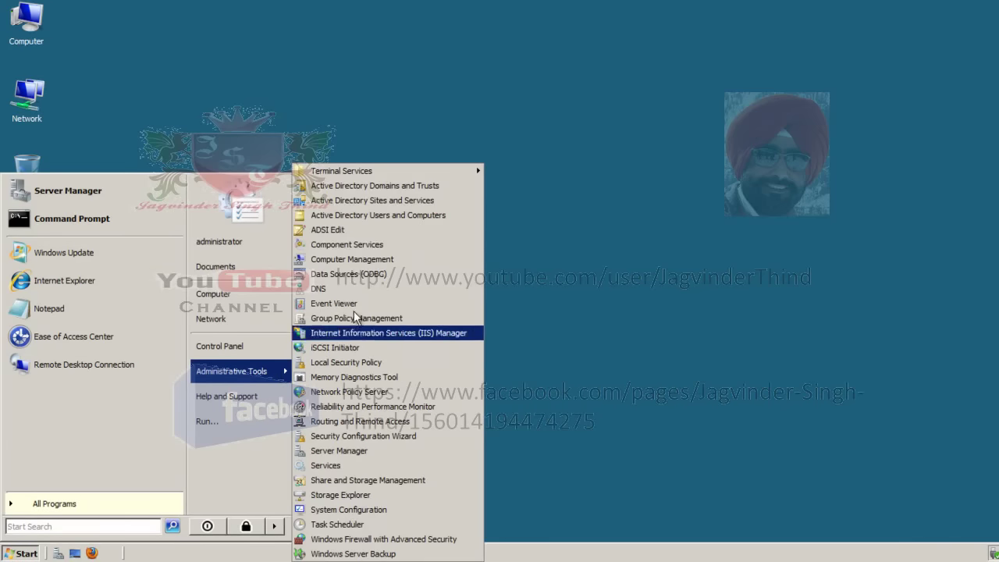
click(469, 214)
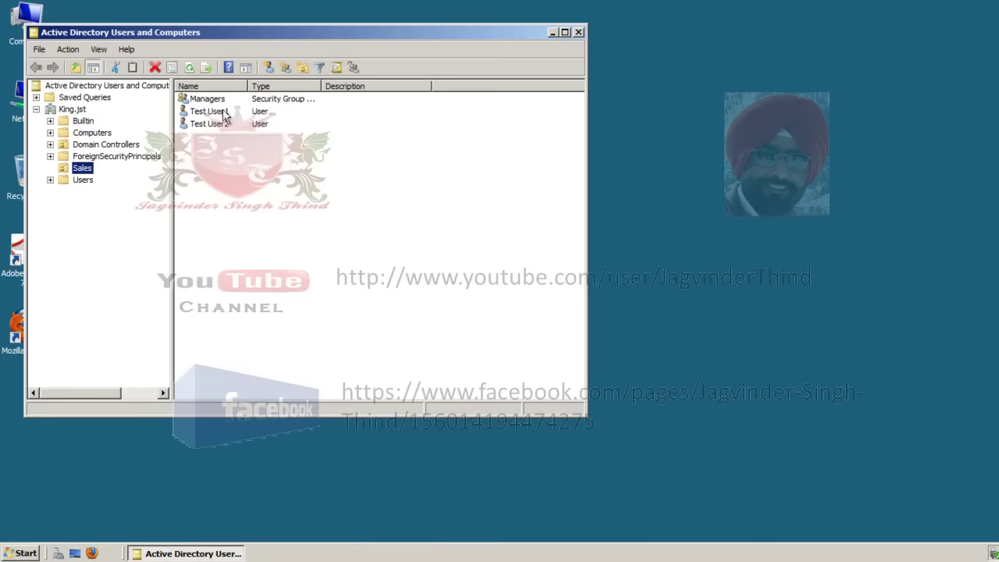
double_click(223, 113)
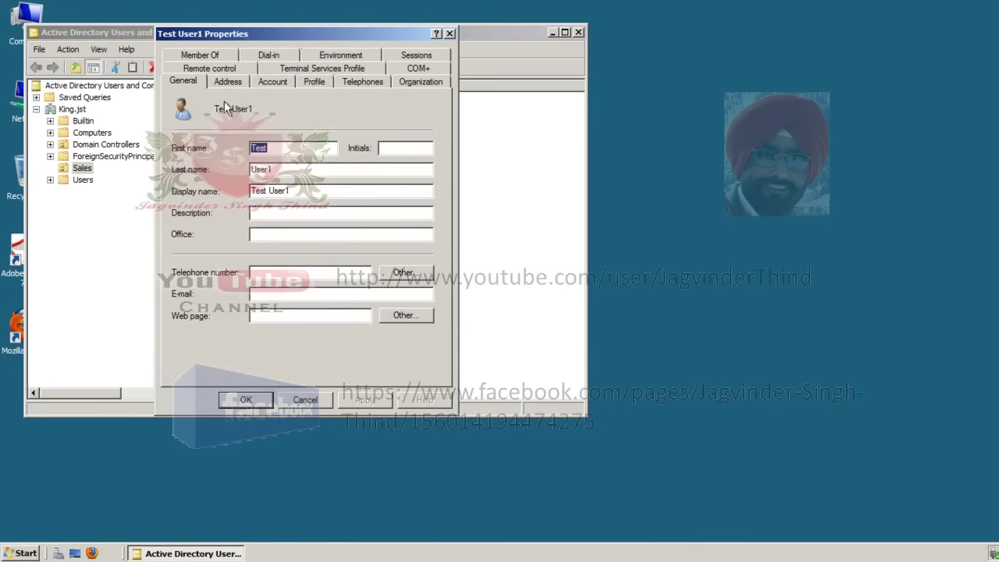
click(345, 54)
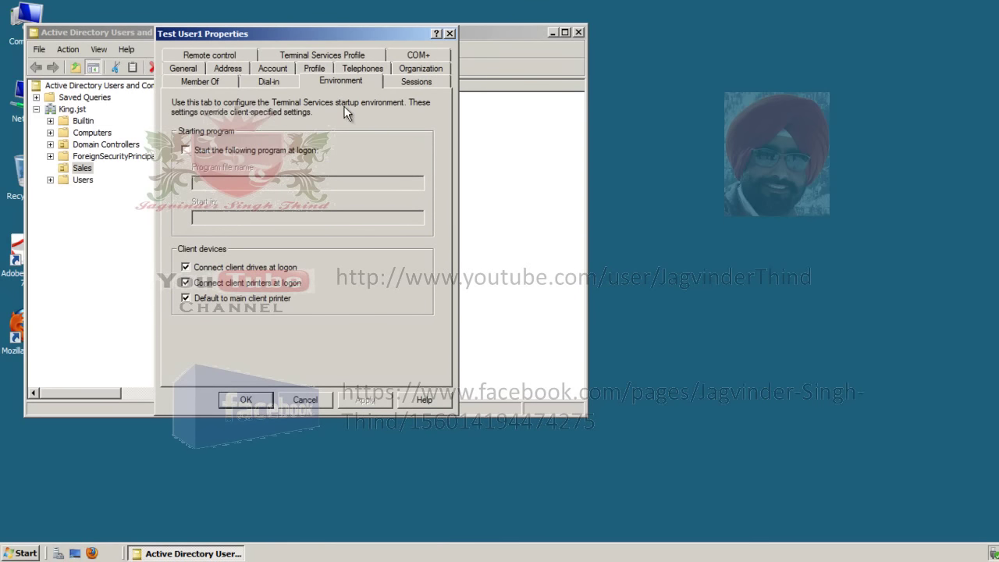
- Enable 'Start the following program at logon' with C:\Windows\System32\notepad for Test User1 and apply
click(184, 150)
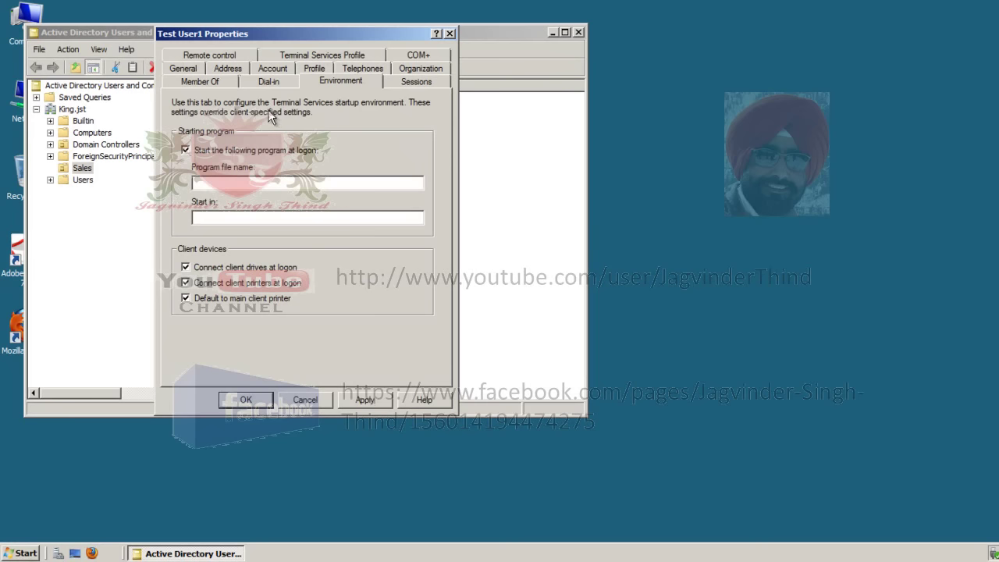
right_click(242, 183)
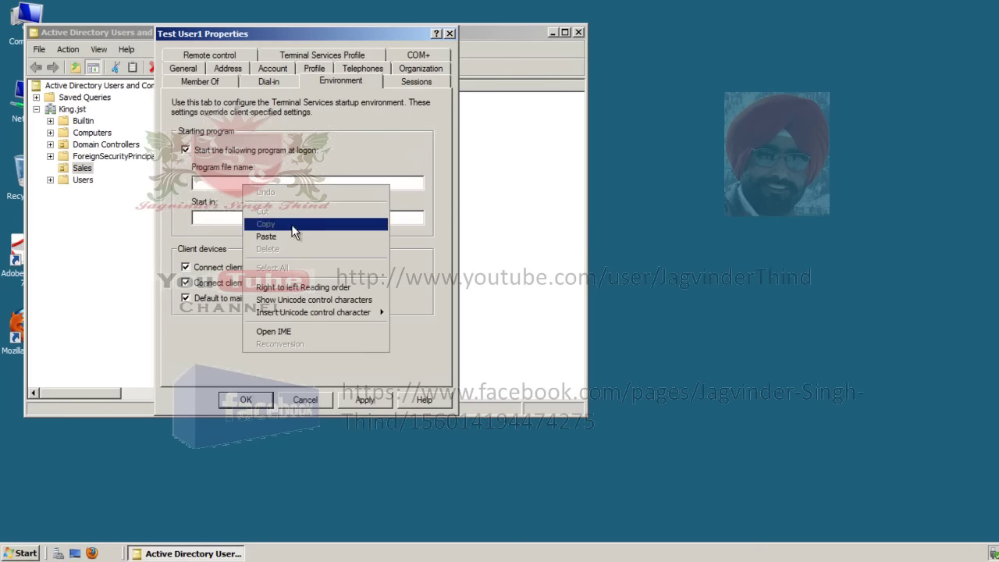
click(289, 230)
text(\Windows\System32)
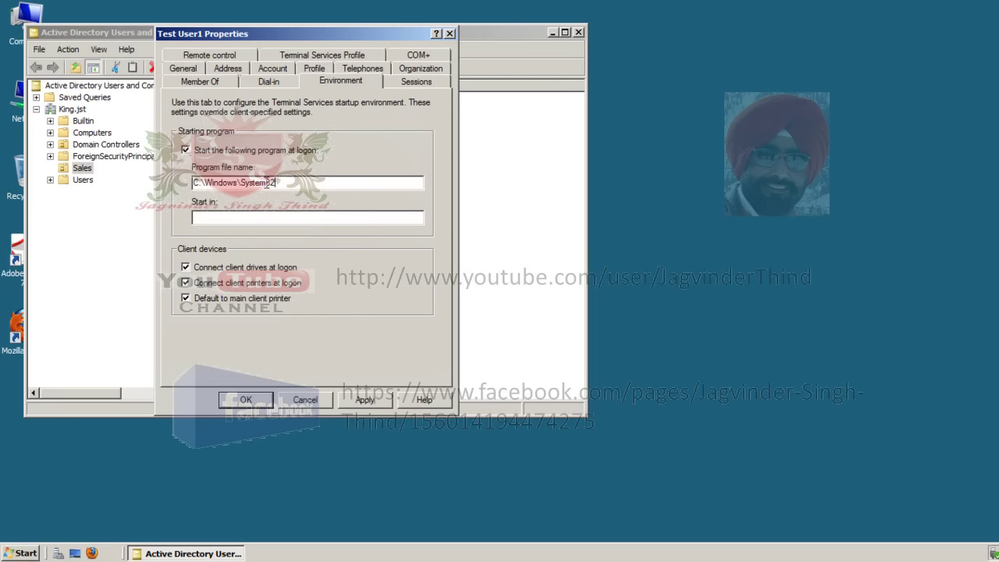
text(notepad)
drag(326, 181, 191, 183)
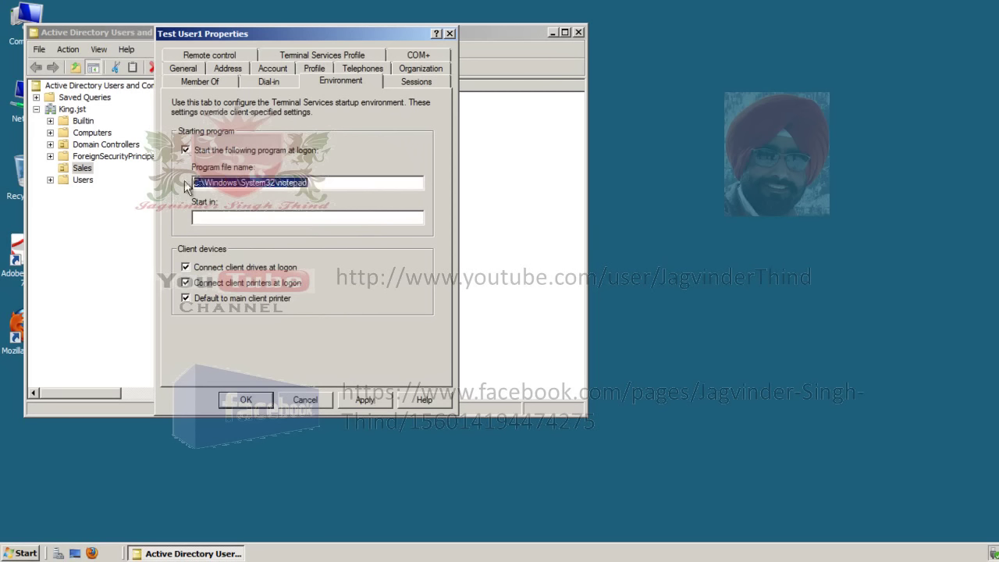
click(361, 184)
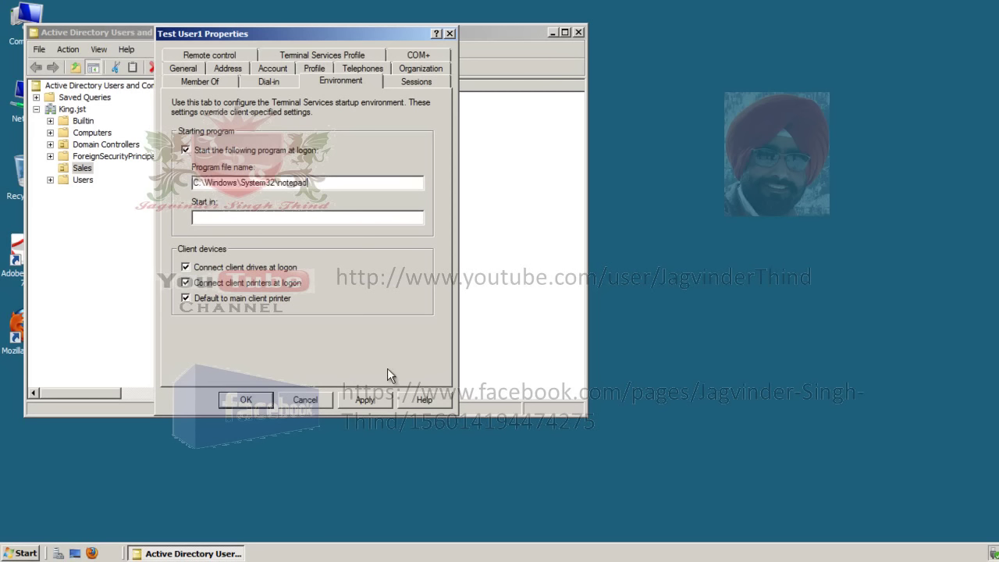
click(361, 400)
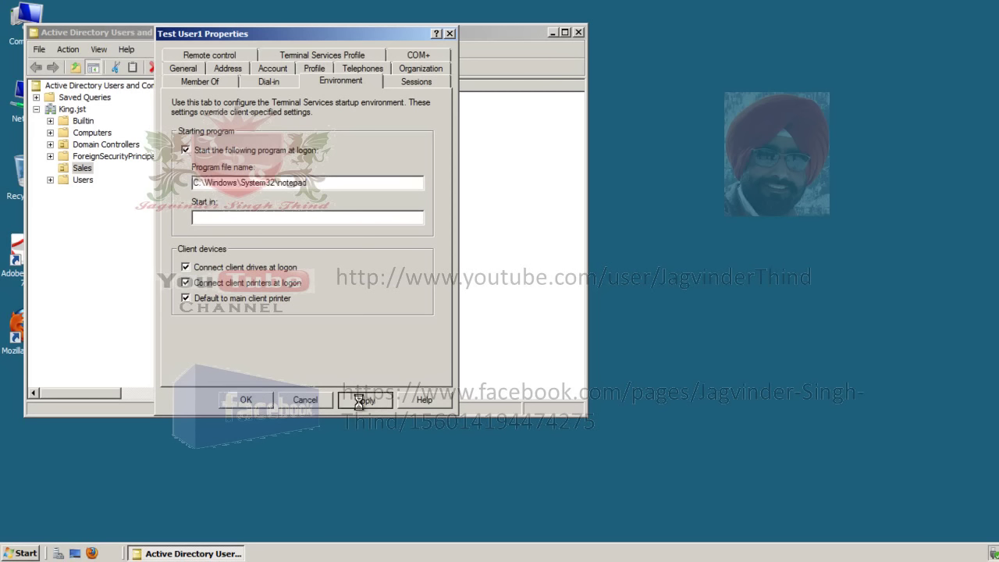
- Confirm Test User1's properties, then connect to 192.168.1.254 as the test user with its password
click(252, 402)
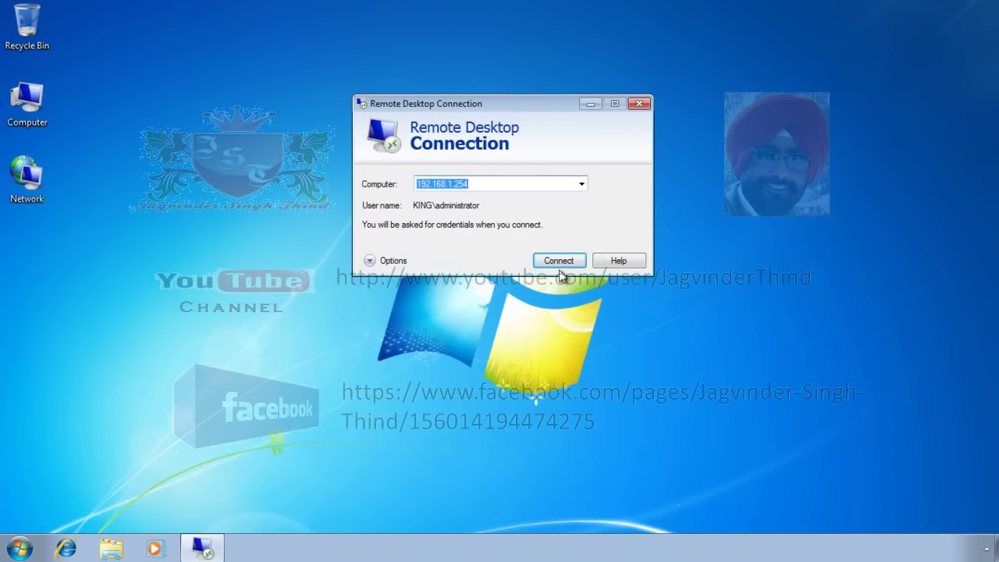
click(557, 260)
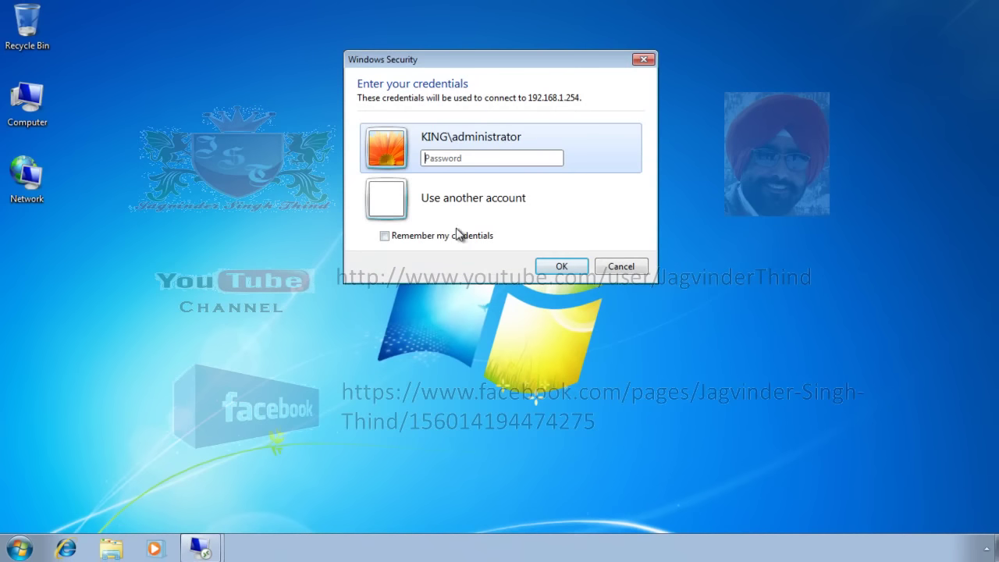
click(381, 210)
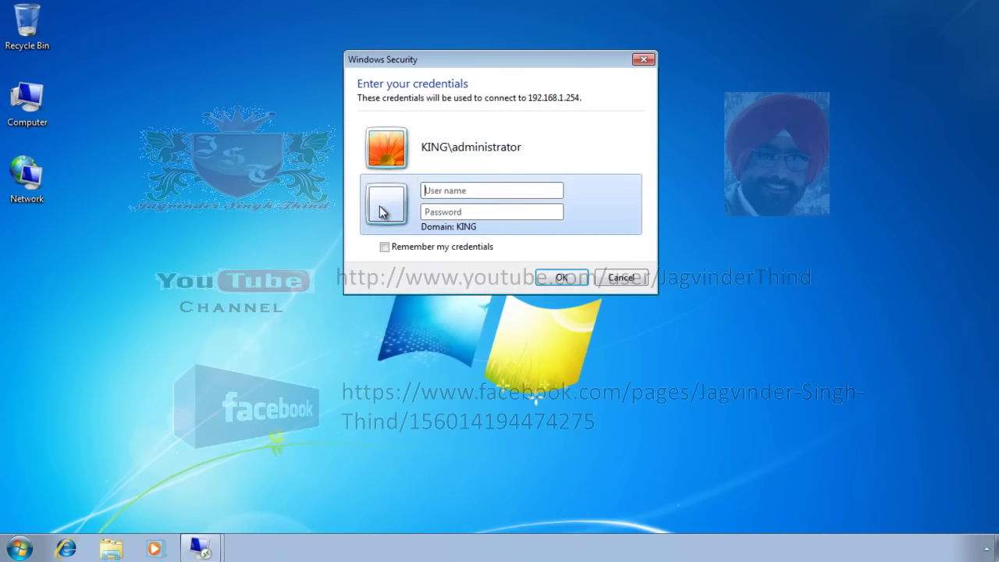
text(testuser1)
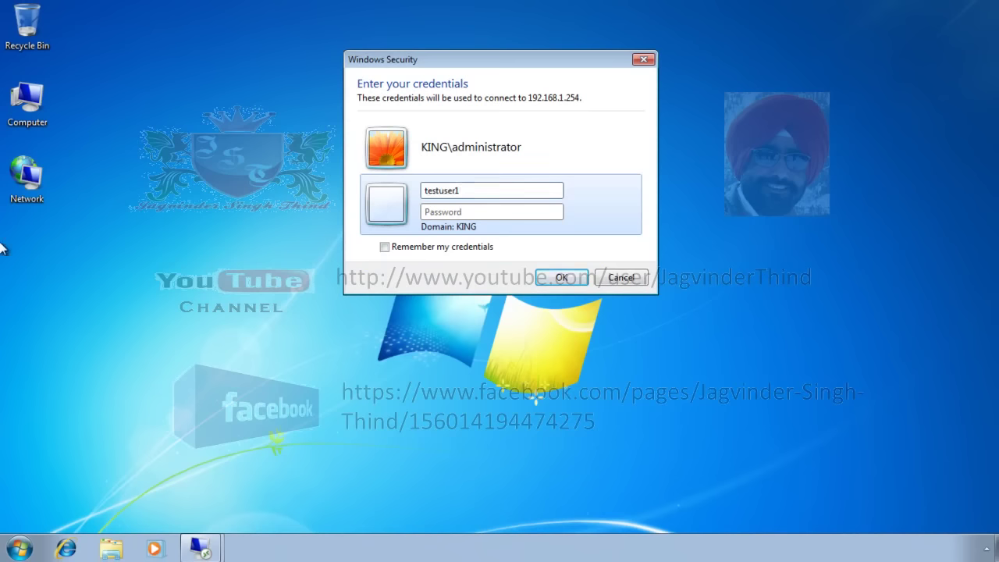
key(Tab)
text(Password1)
key(Return)
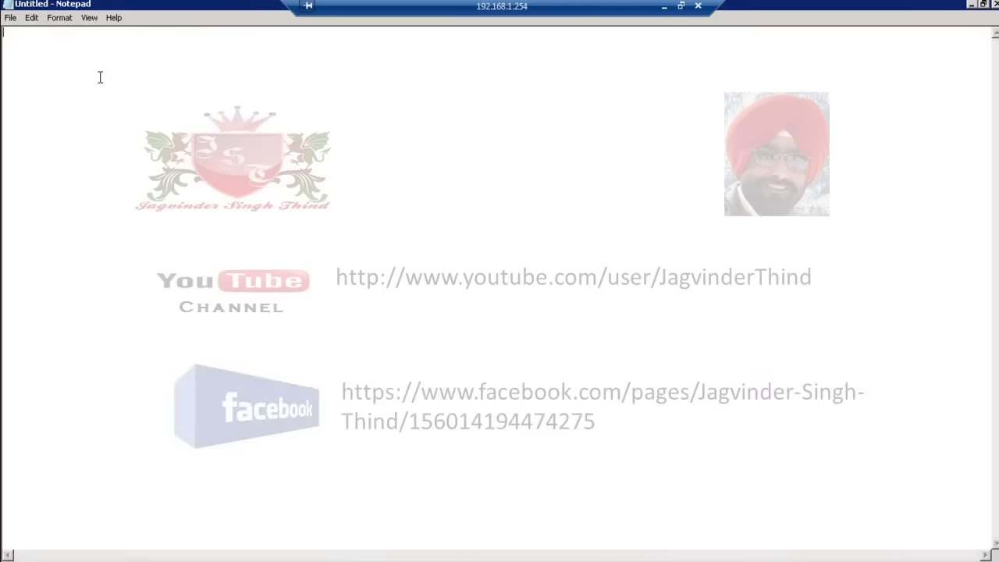
- Type test text in Notepad, clear it, and type new test text 'jdlkdjasd'
text(gfgsdk;sdk)
key(ctrl+a)
key(Delete)
text(jdlkdjasd)
- Bring up Save As with the folder browser showing Computer's drives
click(10, 17)
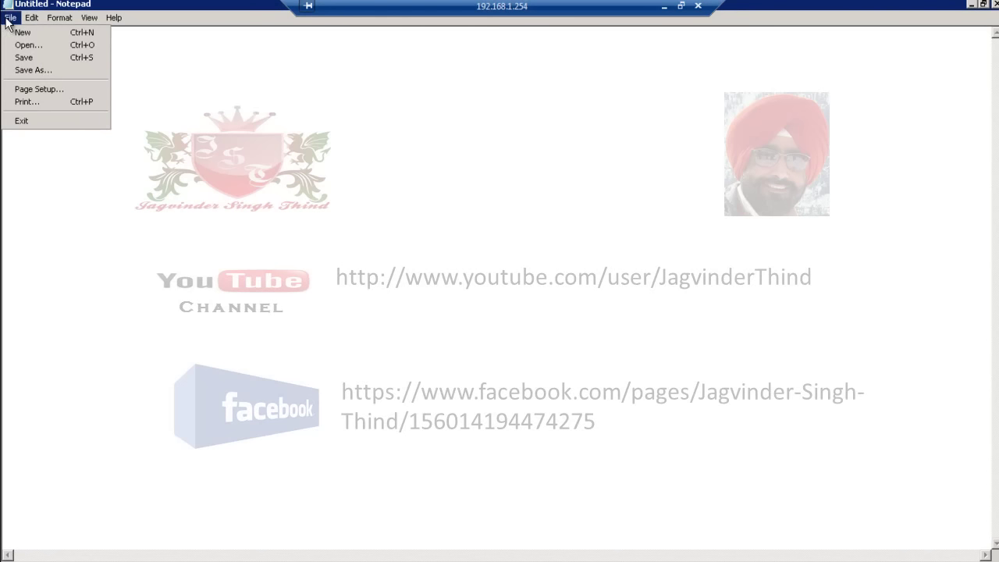
click(55, 59)
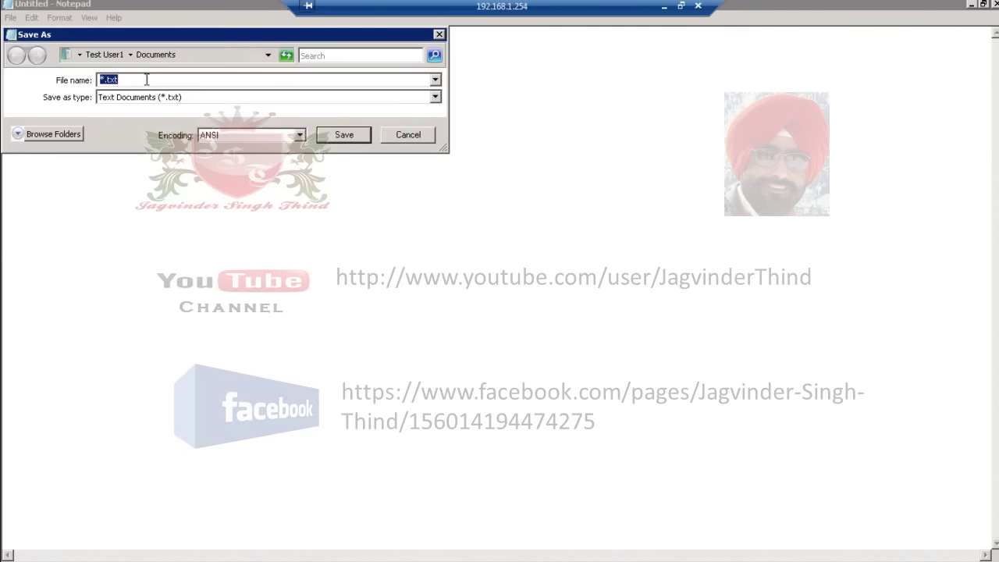
click(45, 135)
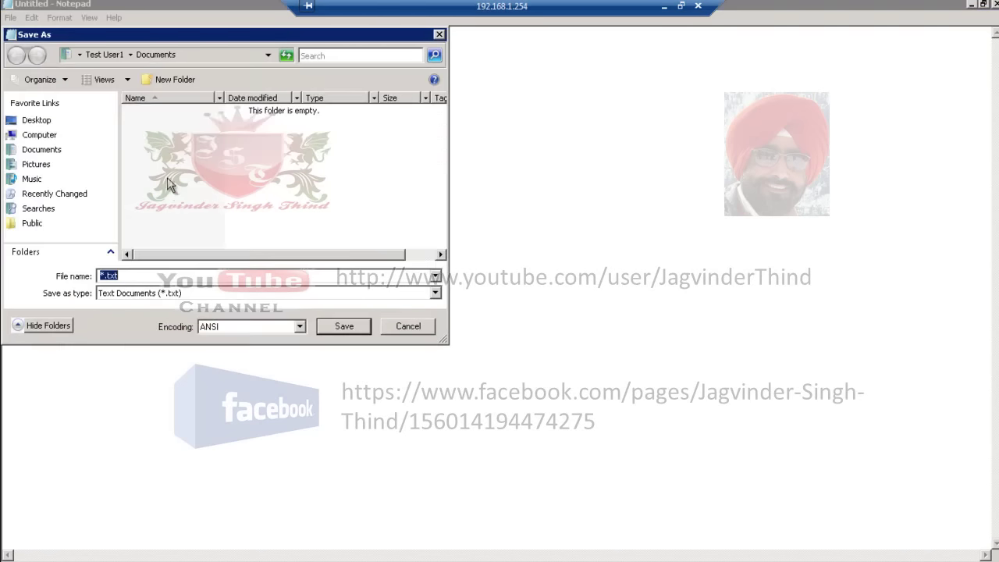
click(39, 134)
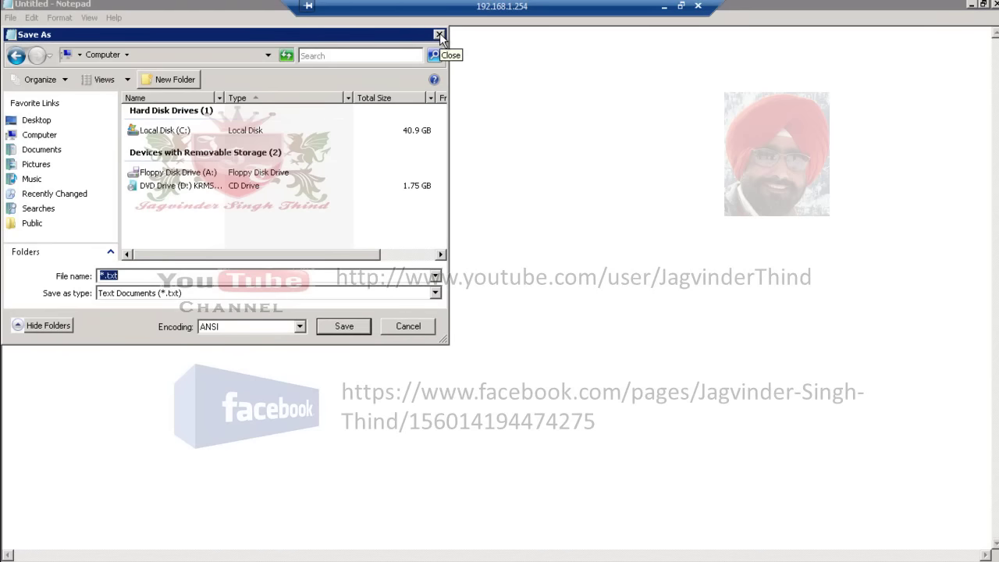
- Cancel Save As and close Notepad, discarding the test text
click(439, 34)
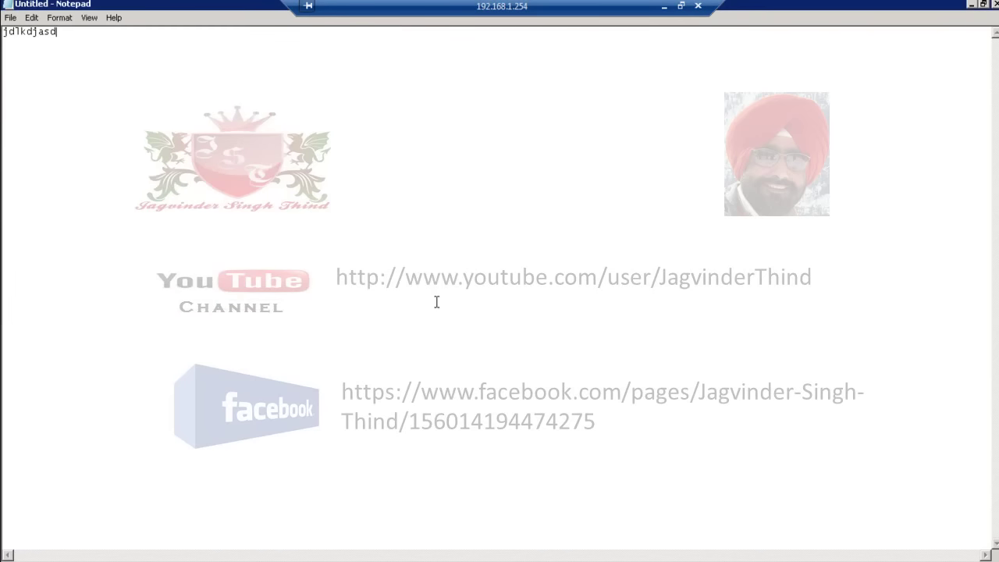
click(995, 4)
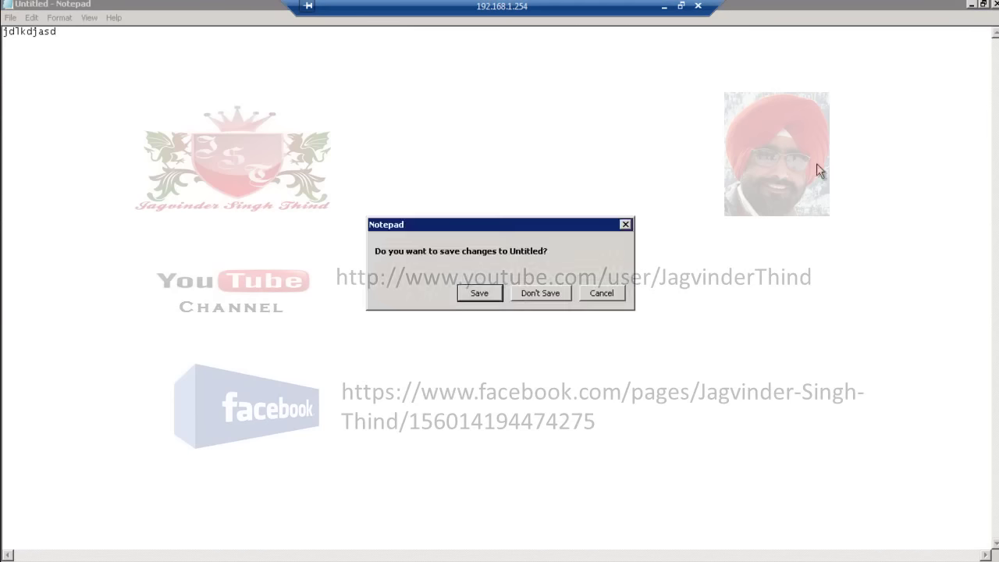
click(549, 292)
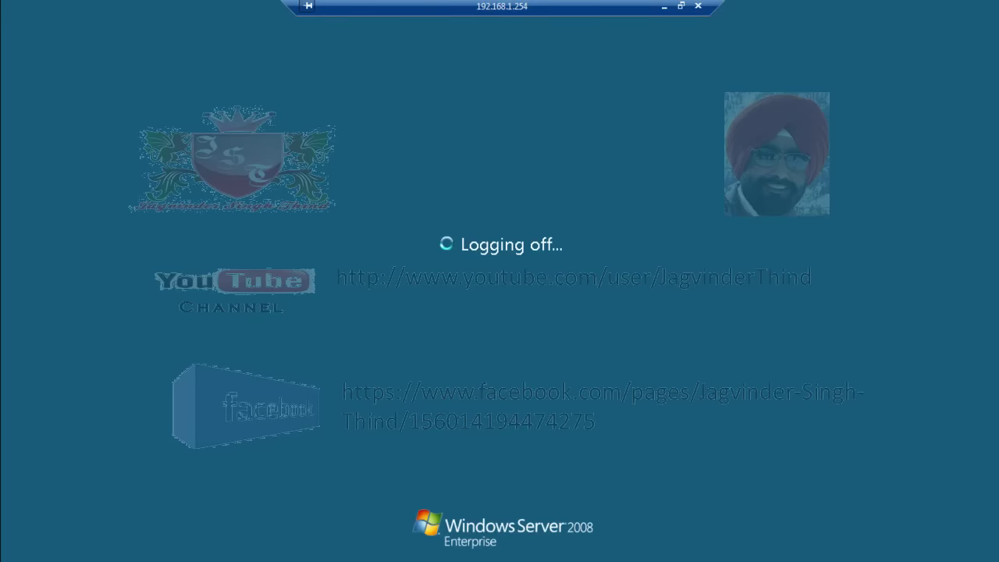